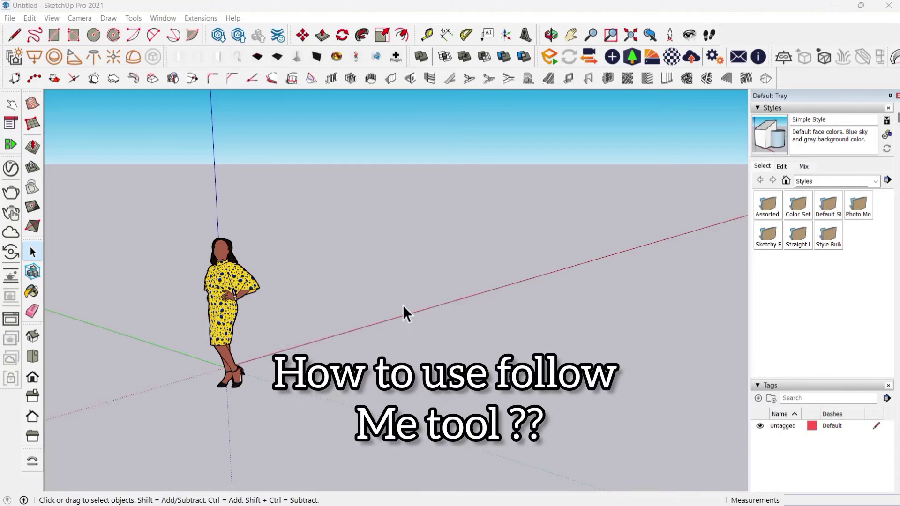
Step: Draw an upright rectangular face standing beside the origin
middle_click_drag(443, 289, 344, 390)
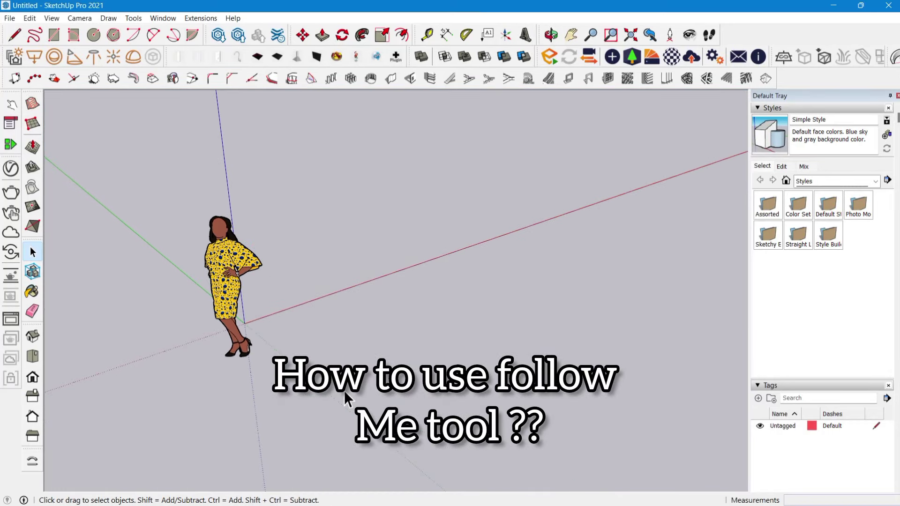
key("r")
left_click(355, 374)
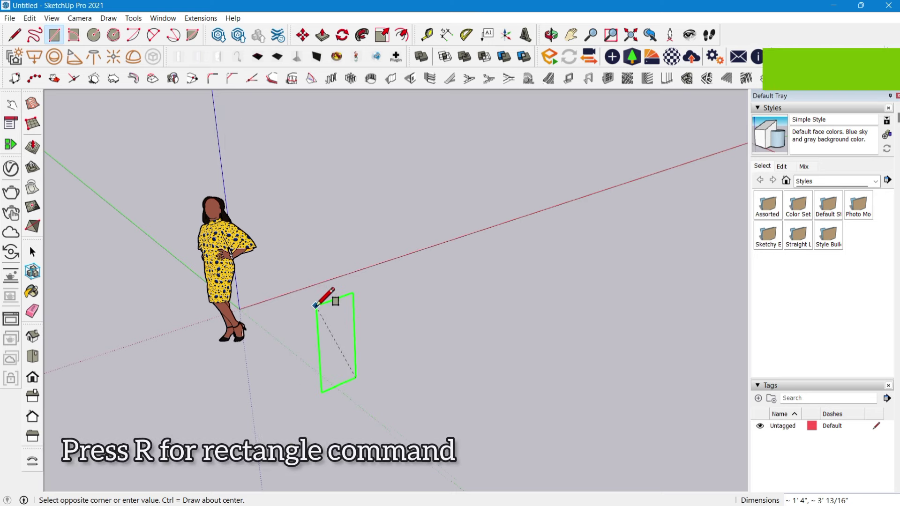
left_click(300, 307)
scroll(342, 352, "down", 2)
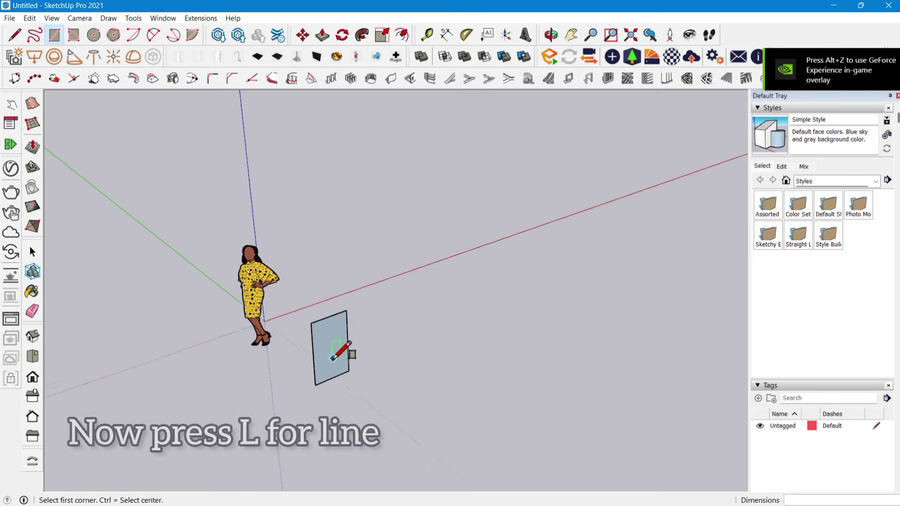
scroll(328, 328, "up", 4)
key("space")
Step: Draw stepped profile lines down from the rectangle's top edge
key("l")
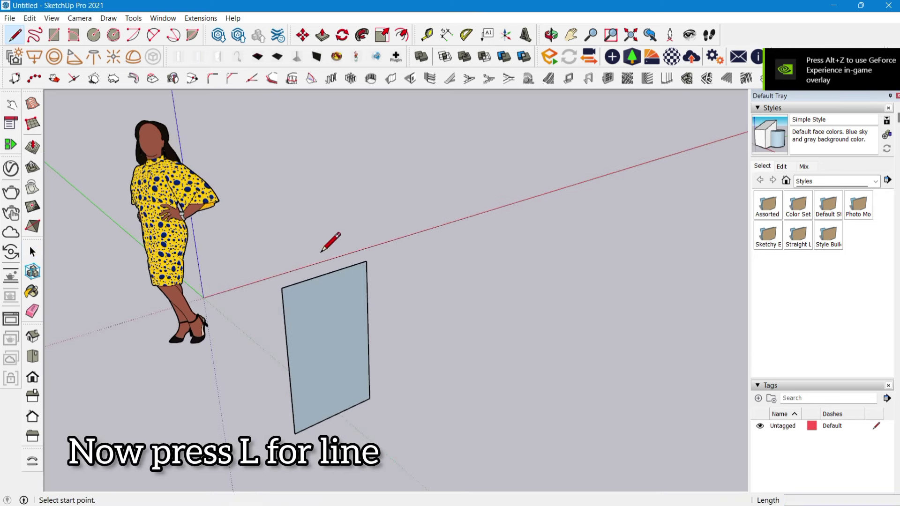
scroll(324, 393, "up", 2)
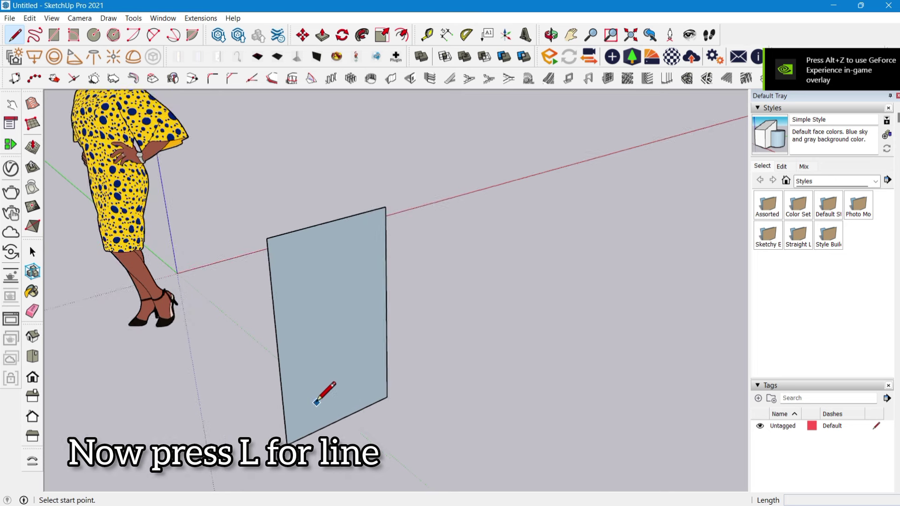
left_click(364, 212)
scroll(365, 243, "up", 1)
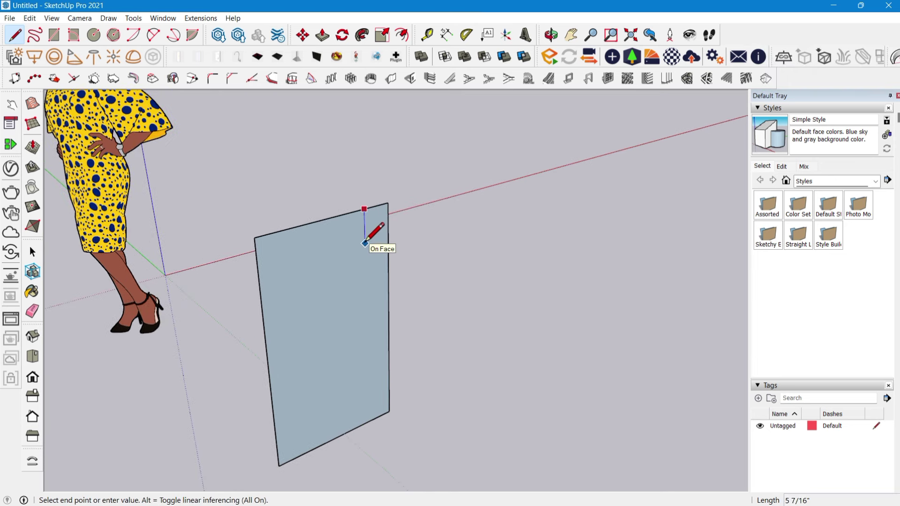
scroll(365, 243, "up", 1)
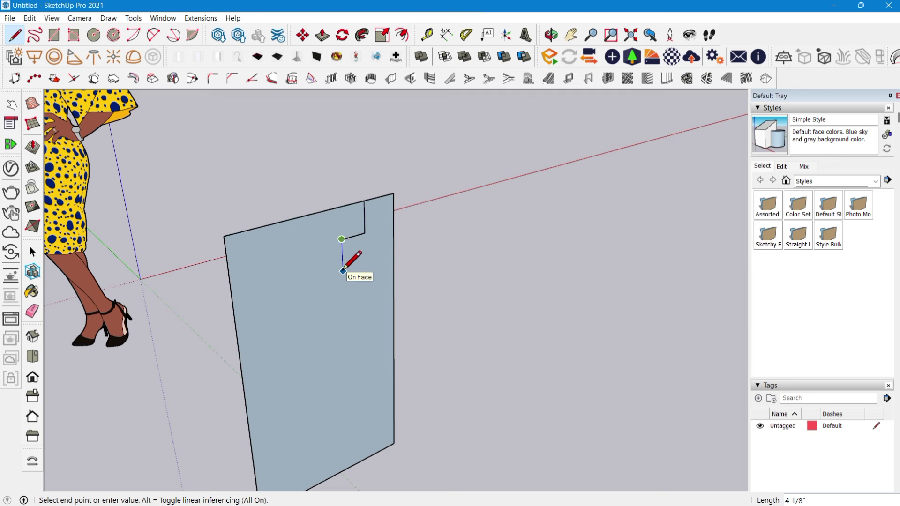
left_click(317, 279)
scroll(323, 288, "down", 1)
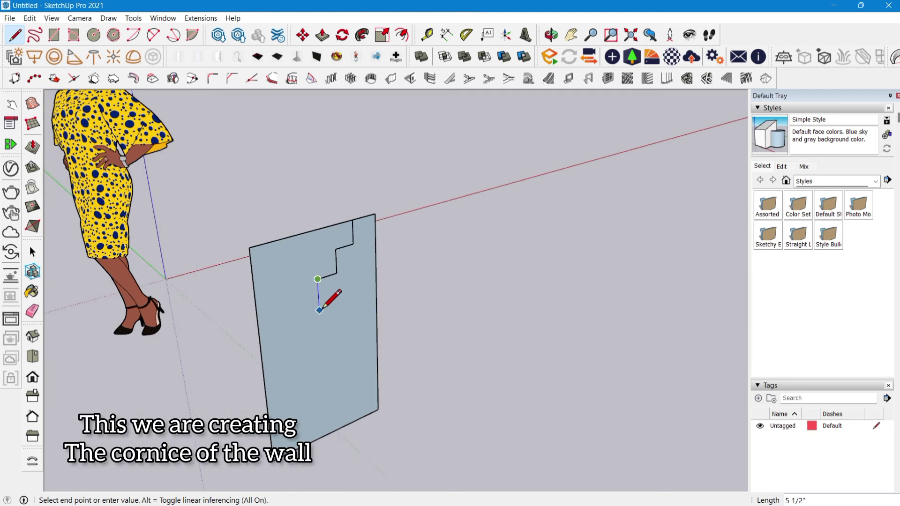
scroll(325, 295, "up", 1)
key("Escape")
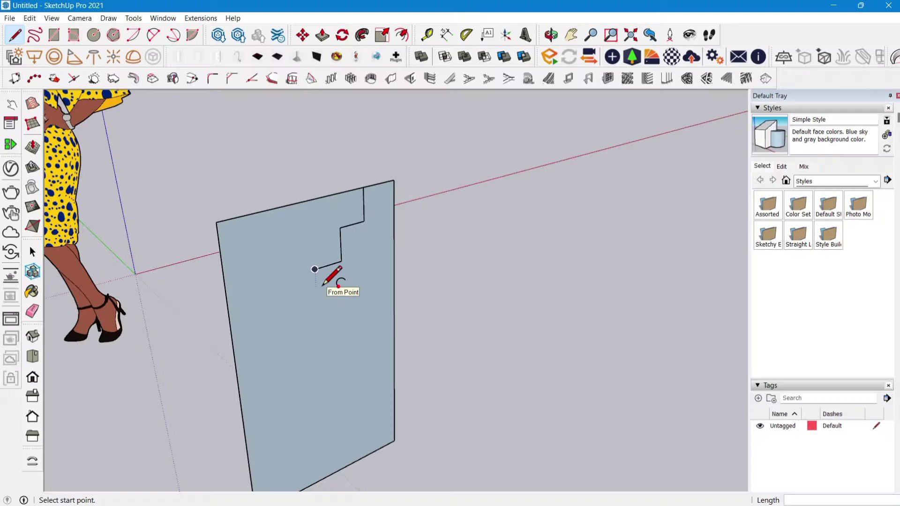
Step: Draw a quarter arc curving down and left from the end of the steps
left_click(315, 269)
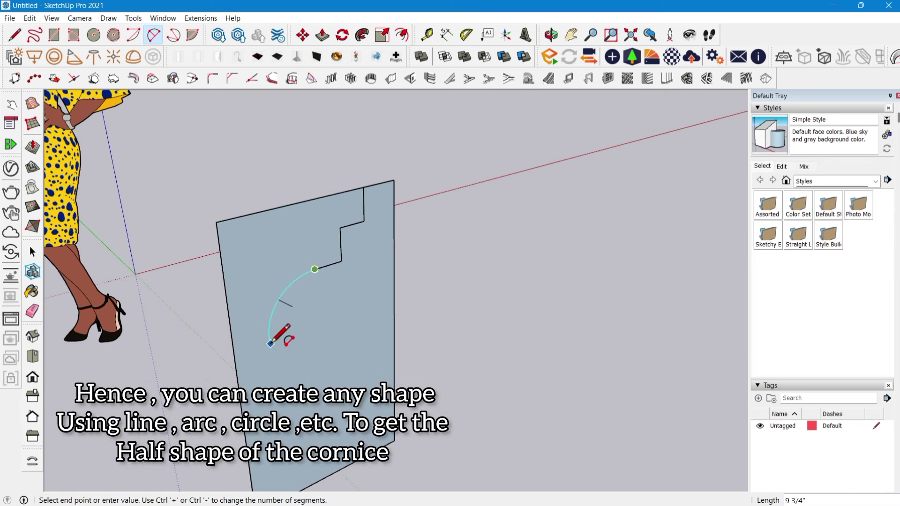
left_click(268, 351)
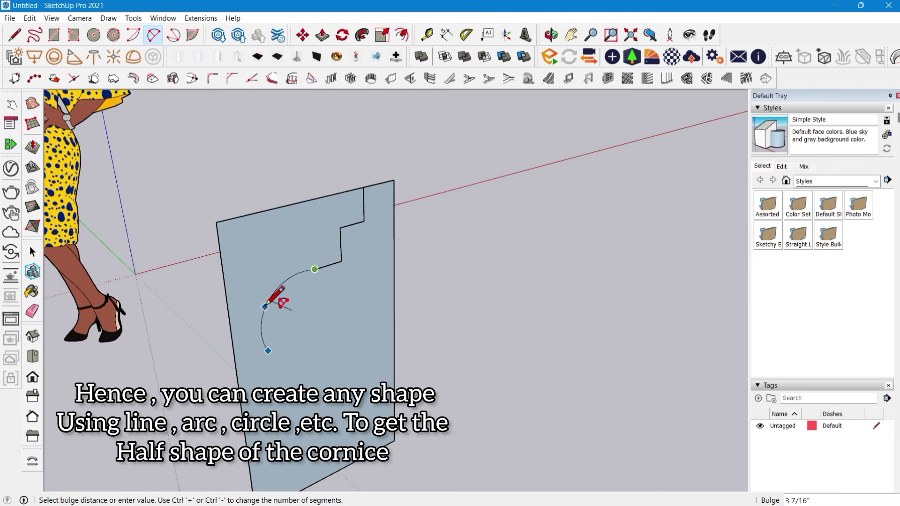
left_click(273, 308)
scroll(300, 241, "down", 2)
scroll(301, 321, "up", 2)
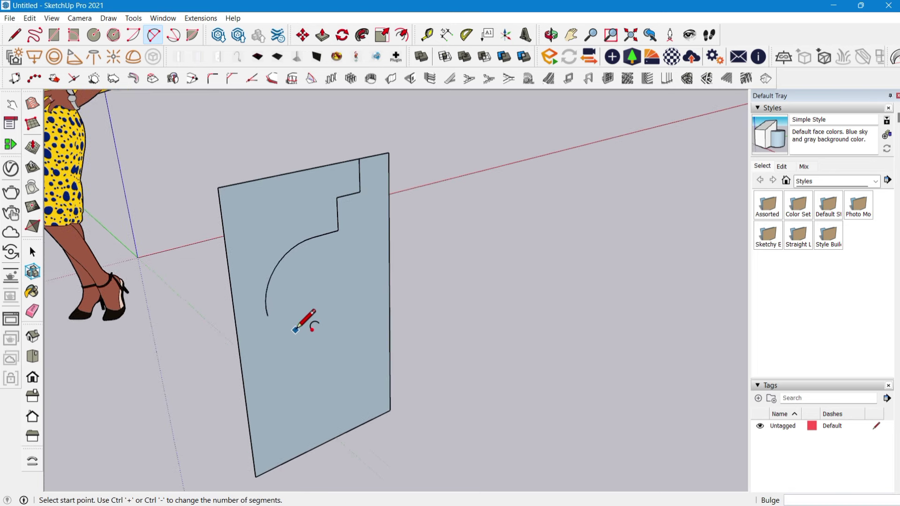
Step: Continue the stepped outline from the arc's lower end to the panel's bottom edge
key("l")
left_click(268, 314)
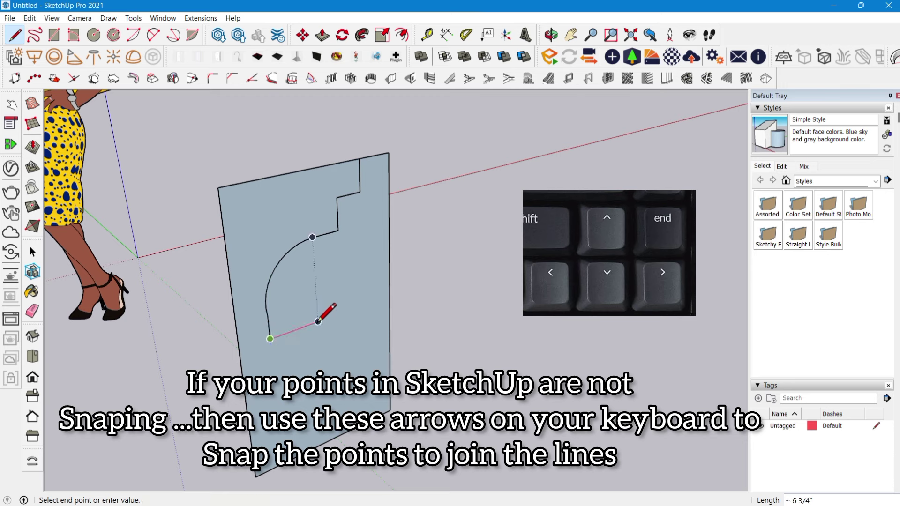
scroll(318, 321, "down", 2)
scroll(306, 366, "up", 2)
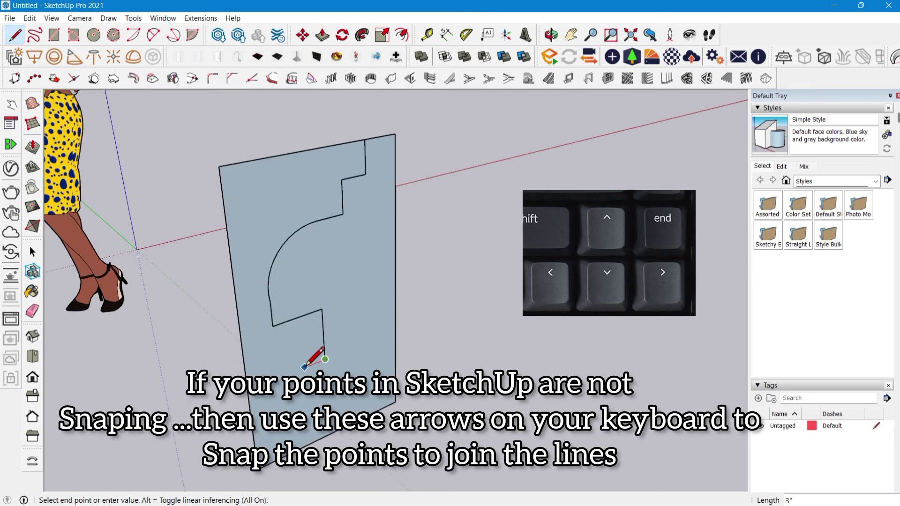
left_click(277, 377)
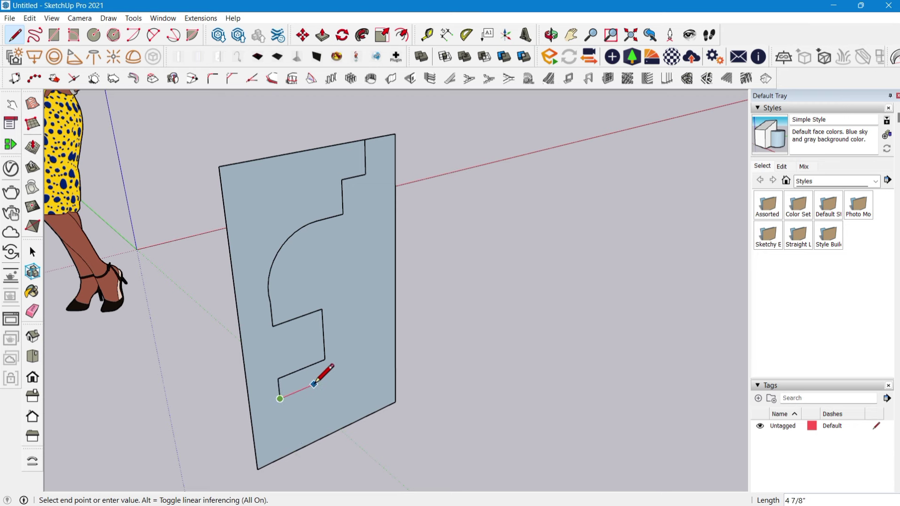
left_click(317, 438)
Step: Erase the panel edges outside the profile, leaving only the F-shaped face
key("space")
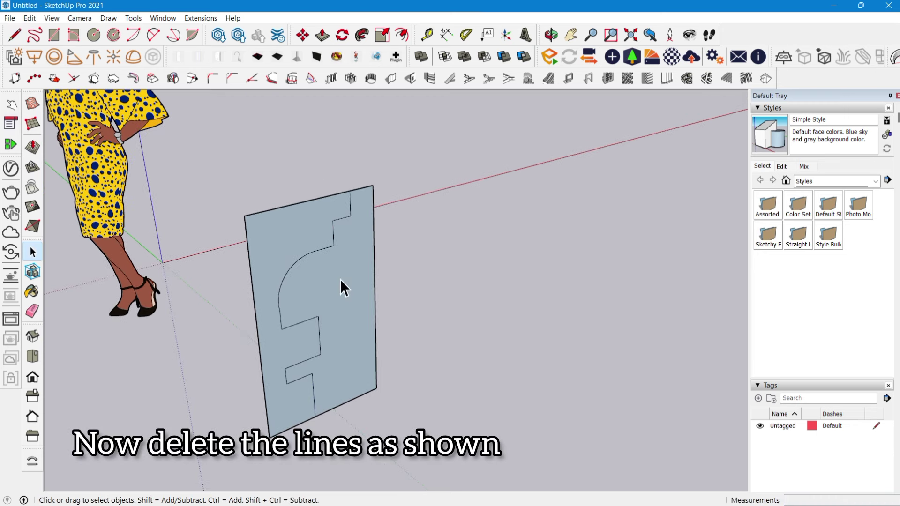
key("e")
left_click_drag(370, 312, 367, 393)
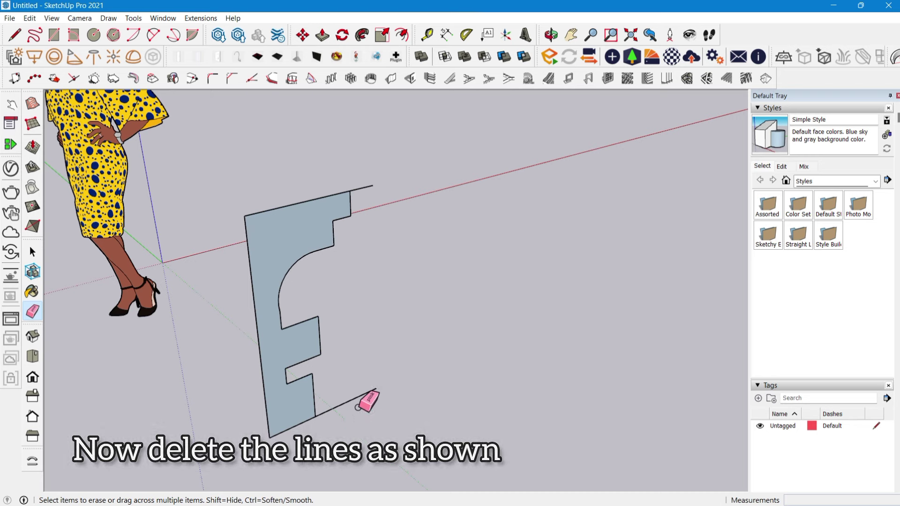
scroll(356, 286, "down", 3)
scroll(347, 287, "down", 2)
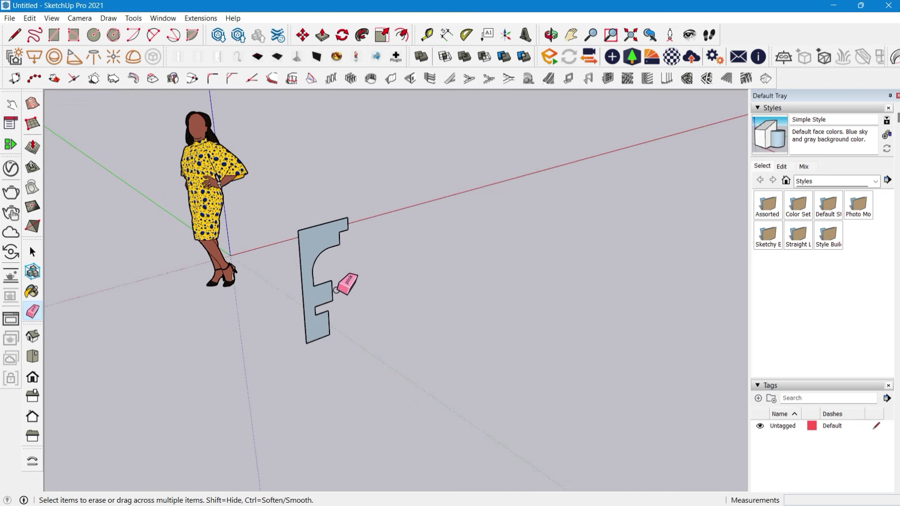
key("space")
middle_click_drag(345, 287, 333, 336)
Step: Draw a long straight path line from the F's bottom corner along the ground
key("l")
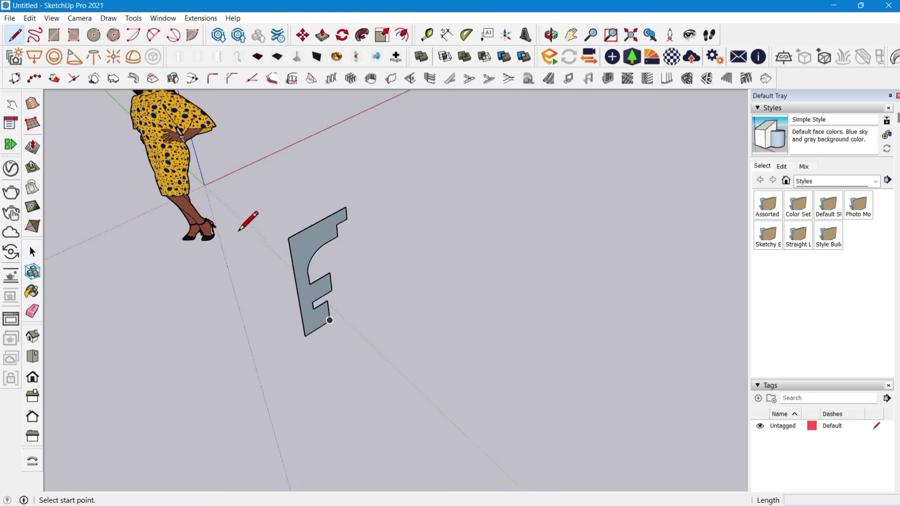
scroll(307, 334, "up", 2)
left_click(303, 335)
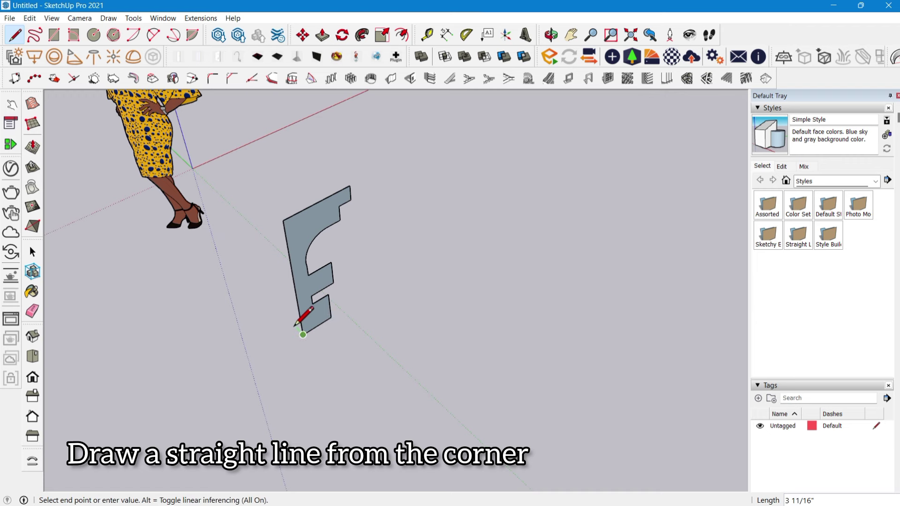
scroll(302, 334, "down", 3)
scroll(364, 389, "down", 2)
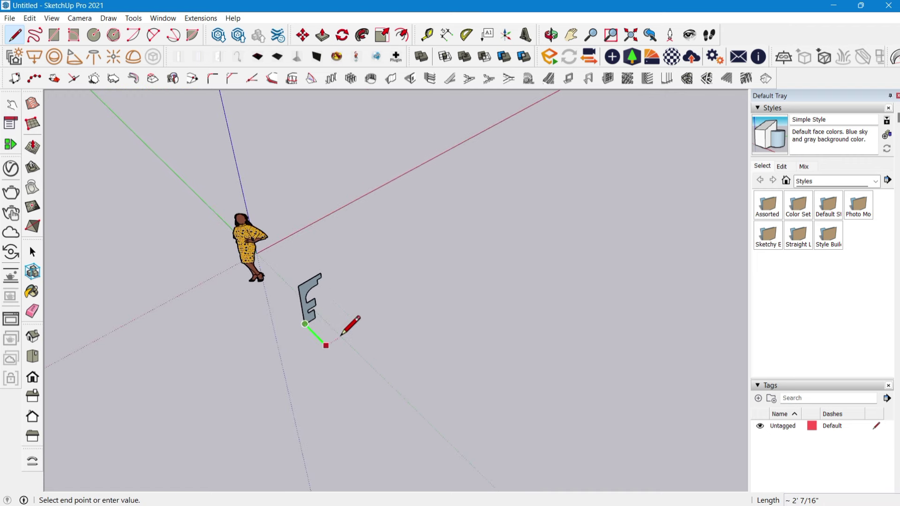
scroll(355, 365, "down", 2)
left_click(361, 374)
key("space")
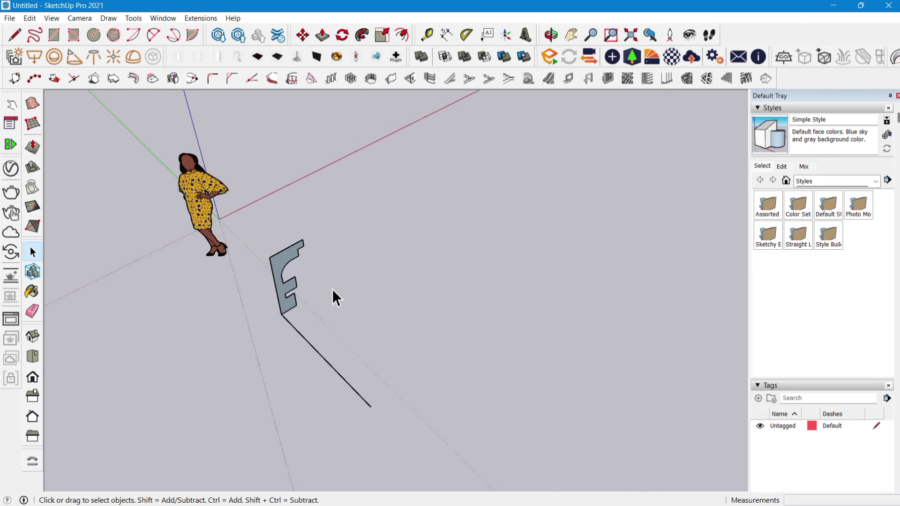
mouse_move(332, 289)
middle_mouse_down()
mouse_move(85, 257)
mouse_move(322, 221)
middle_mouse_up()
scroll(347, 297, "up", 2)
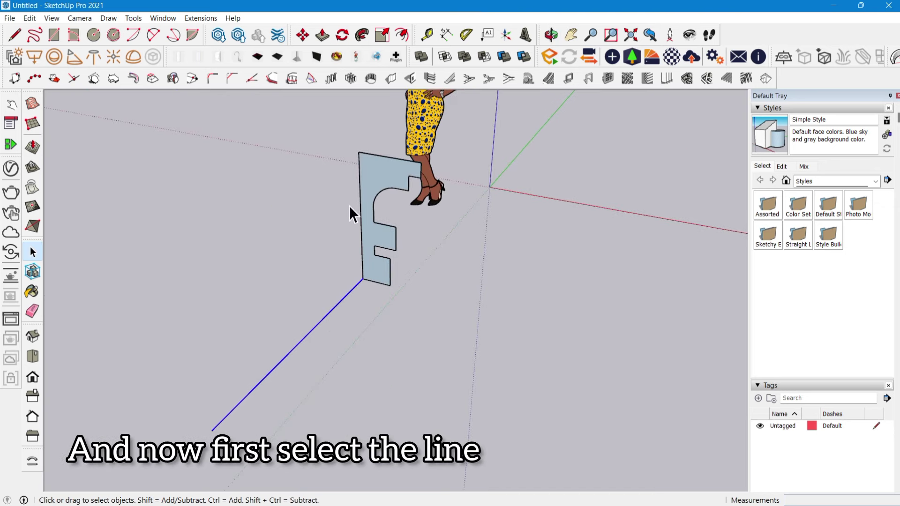
Step: Sweep the F face along the path line with Follow Me into a long cornice solid
left_click(361, 37)
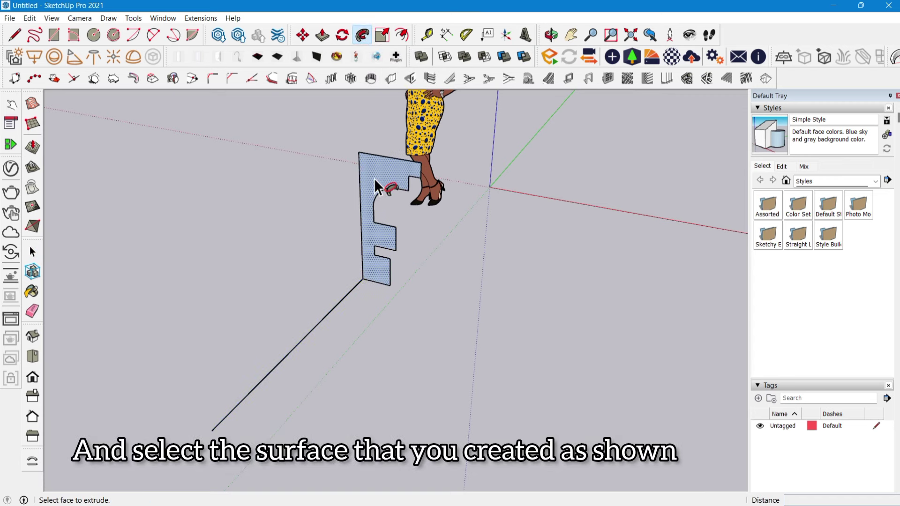
left_click_drag(377, 187, 338, 315)
mouse_move(338, 315)
middle_mouse_down()
mouse_move(307, 358)
mouse_move(328, 253)
mouse_move(303, 239)
mouse_move(448, 257)
mouse_move(267, 243)
mouse_move(184, 308)
mouse_move(251, 361)
mouse_move(518, 303)
mouse_move(346, 281)
mouse_move(550, 231)
mouse_move(576, 187)
mouse_move(470, 322)
mouse_move(270, 403)
mouse_move(301, 311)
mouse_move(374, 215)
mouse_move(333, 327)
mouse_move(265, 313)
mouse_move(187, 249)
mouse_move(422, 263)
mouse_move(253, 235)
mouse_move(441, 256)
mouse_move(471, 375)
middle_mouse_up()
Step: Draw a flat rectangle on the ground beside the F-profile solid
key("space")
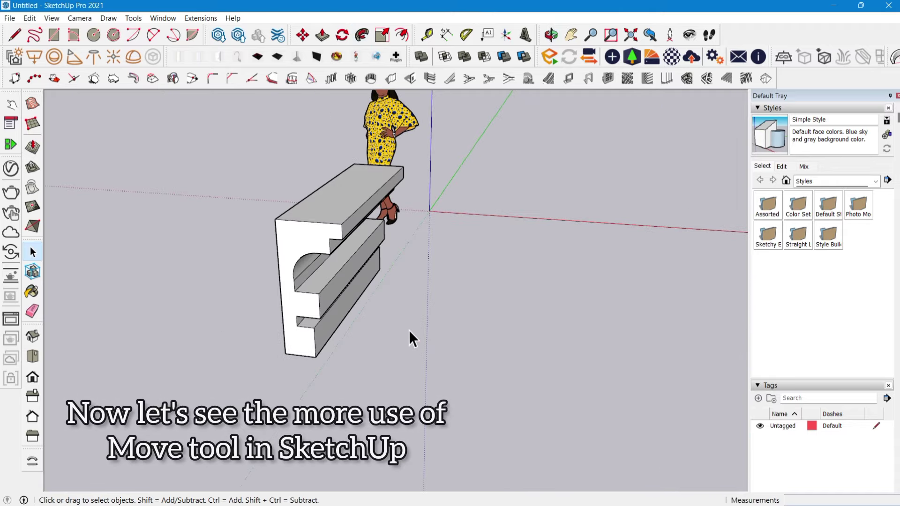
mouse_move(408, 330)
middle_mouse_down()
mouse_move(316, 262)
mouse_move(406, 302)
mouse_move(198, 275)
mouse_move(452, 244)
mouse_move(454, 277)
middle_mouse_up()
key("r")
left_click(352, 256)
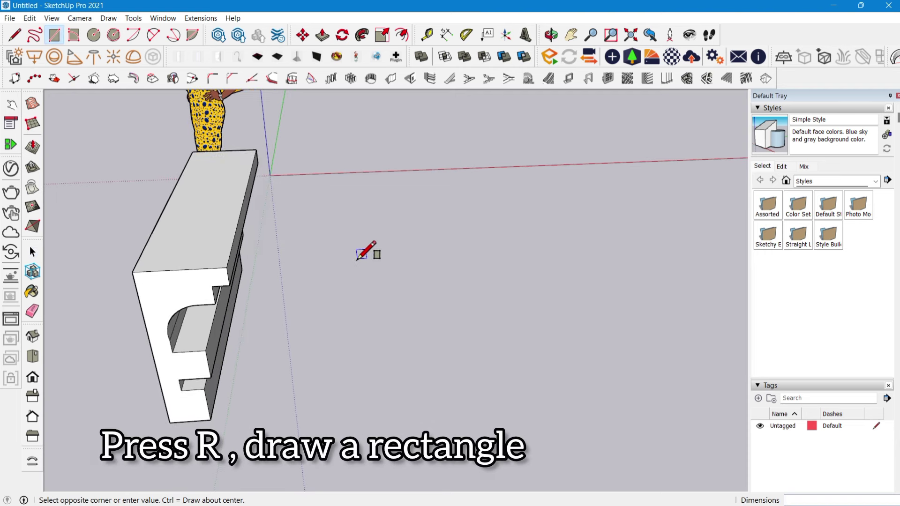
scroll(397, 282, "up", 2)
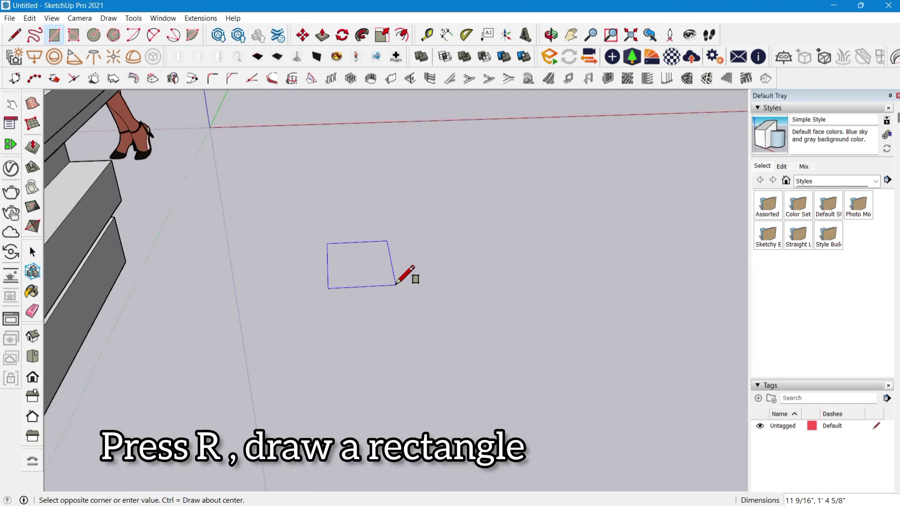
left_click(378, 276)
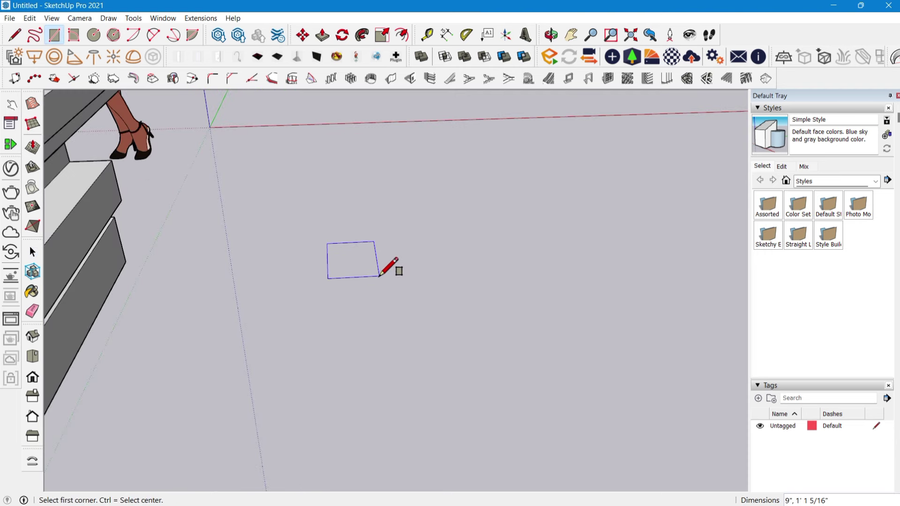
mouse_move(379, 275)
middle_mouse_down()
mouse_move(350, 353)
mouse_move(341, 311)
middle_mouse_up()
scroll(356, 324, "up", 2)
key("space")
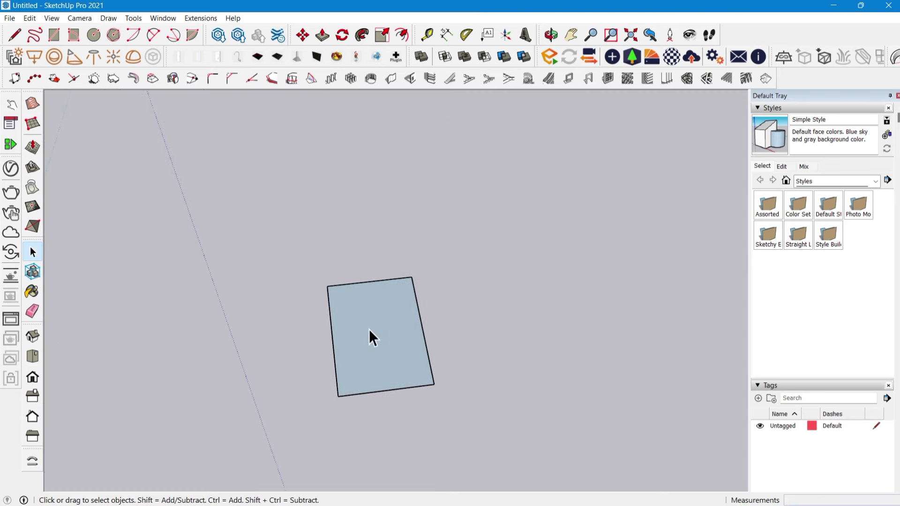
scroll(375, 331, "up", 1)
key("f")
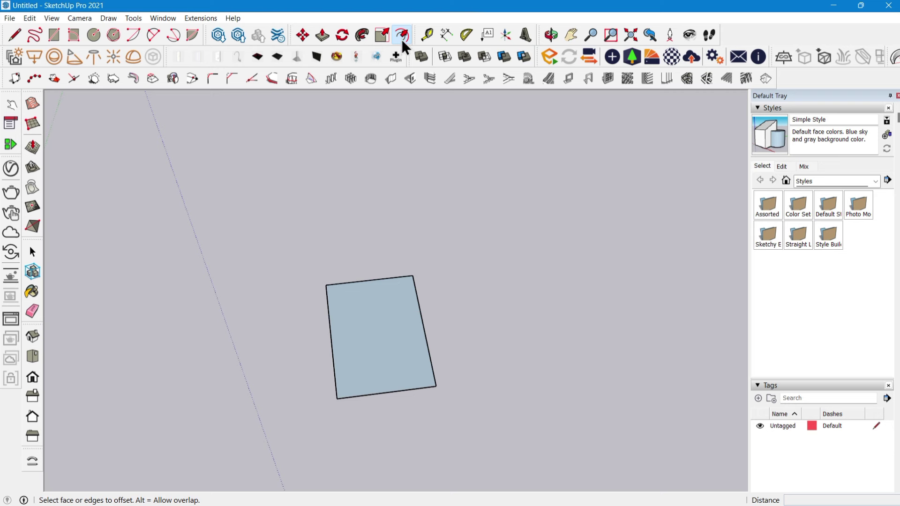
Step: Offset the ground rectangle's edges inward and select the resulting inner face
scroll(375, 349, "up", 1)
left_click(368, 332)
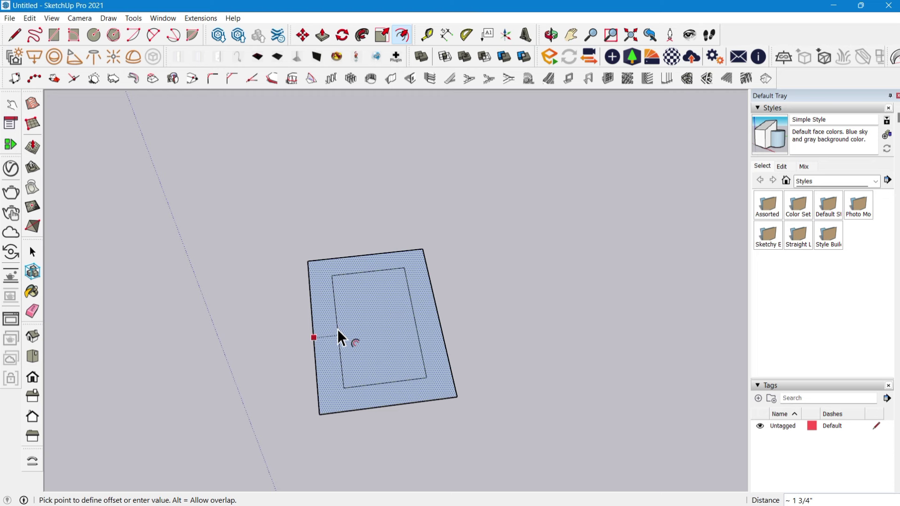
left_click(337, 330)
middle_click_drag(342, 333, 468, 295)
key("space")
left_click(384, 346)
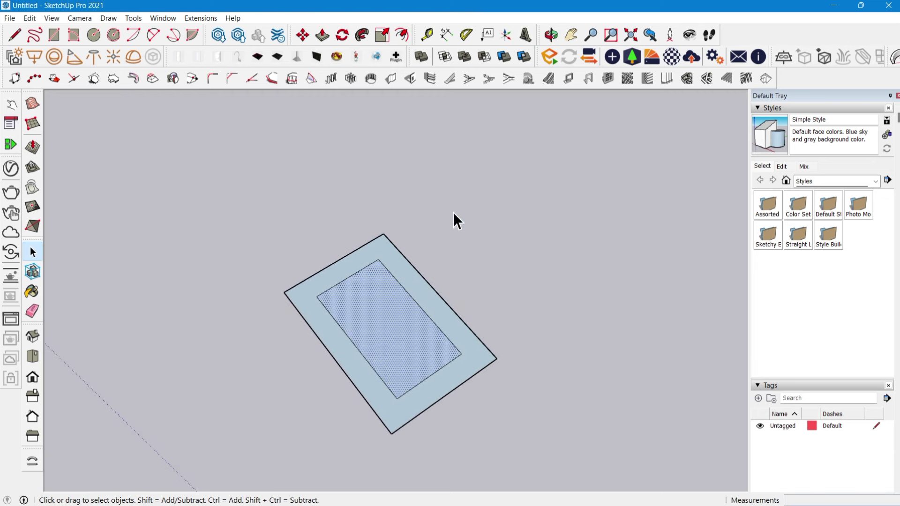
Step: Move the inner face straight up along the blue axis into a tall tapered pillar
key("m")
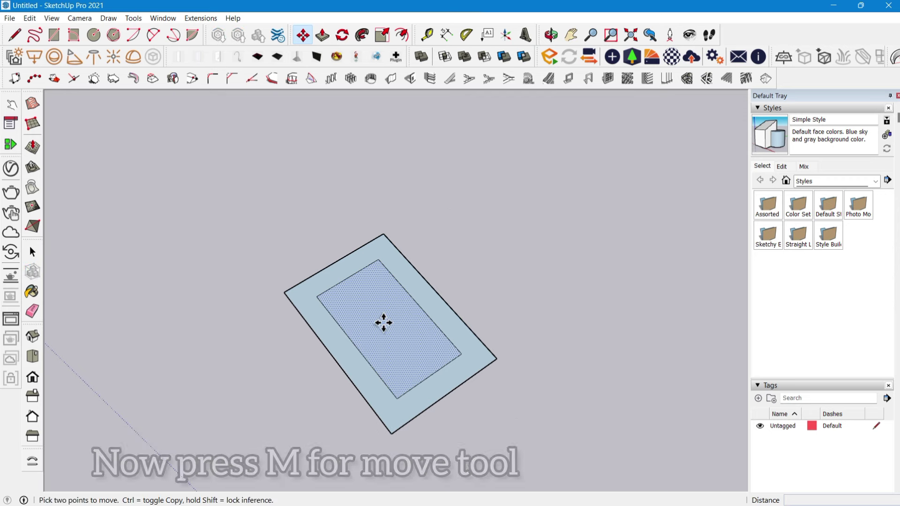
left_click(384, 323)
key("Up")
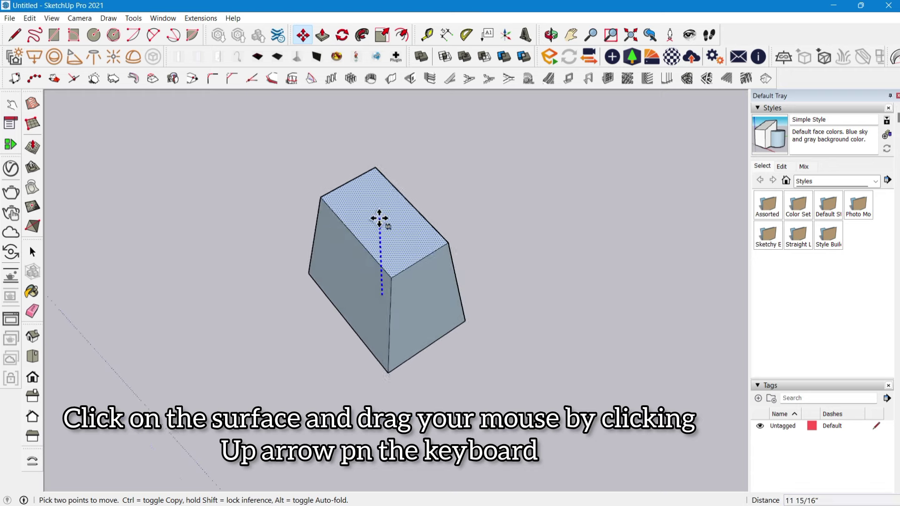
mouse_move(368, 207)
middle_mouse_down()
mouse_move(305, 46)
mouse_move(380, 186)
middle_mouse_up()
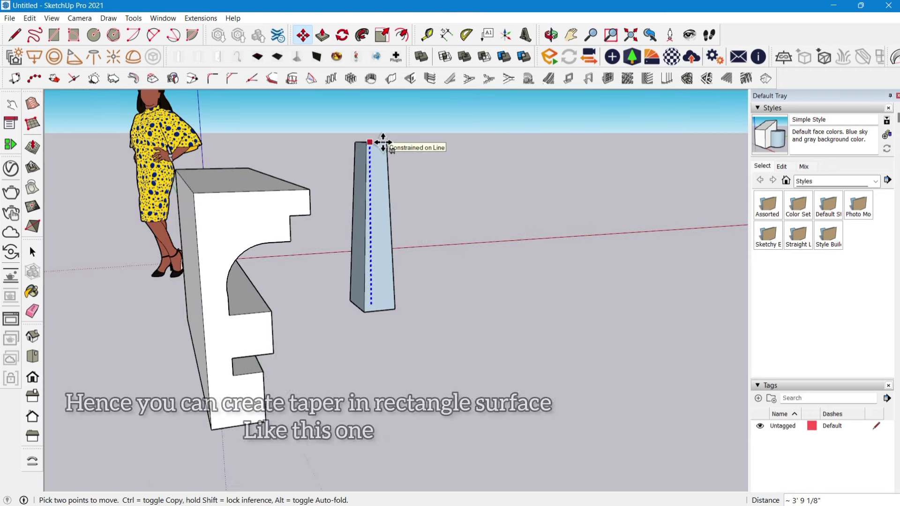
left_click(381, 141)
mouse_move(428, 202)
middle_mouse_down()
mouse_move(369, 264)
mouse_move(310, 106)
mouse_move(418, 157)
mouse_move(506, 100)
mouse_move(621, 121)
middle_mouse_up()
scroll(381, 194, "up", 3)
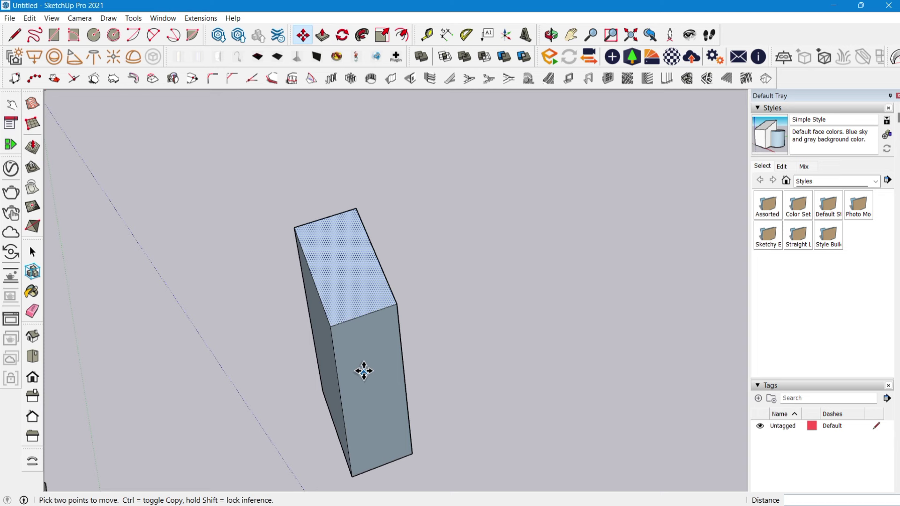
Step: Zoom in on the pillar's top, cancelling an accidental move
scroll(364, 370, "up", 1)
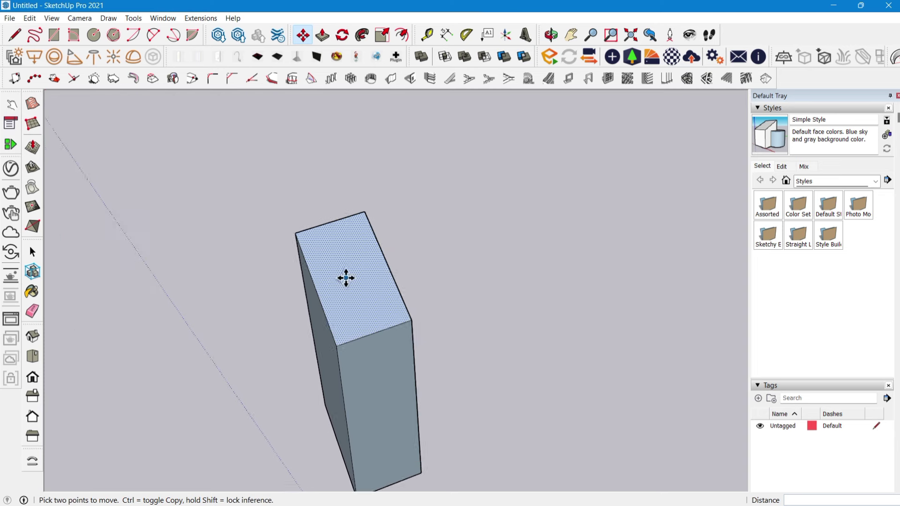
scroll(346, 278, "up", 2)
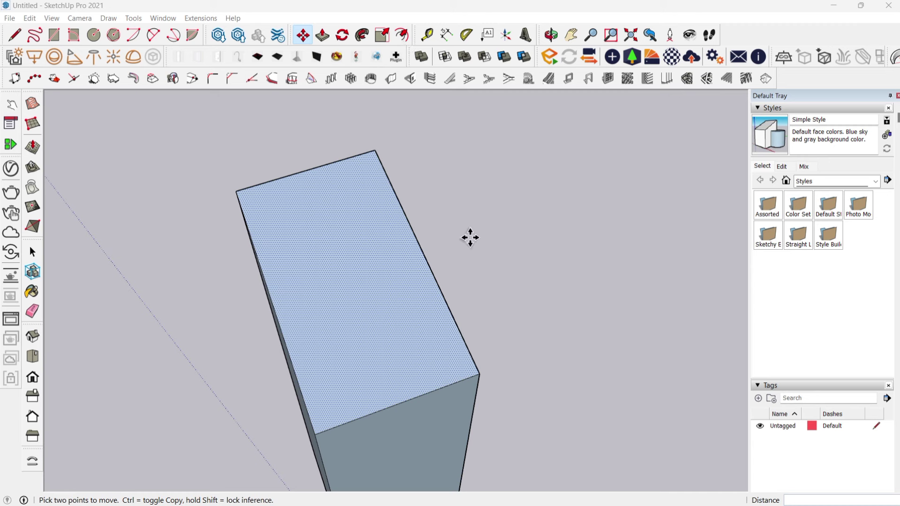
left_click(195, 193)
key("Escape")
left_click_drag(267, 197, 314, 224)
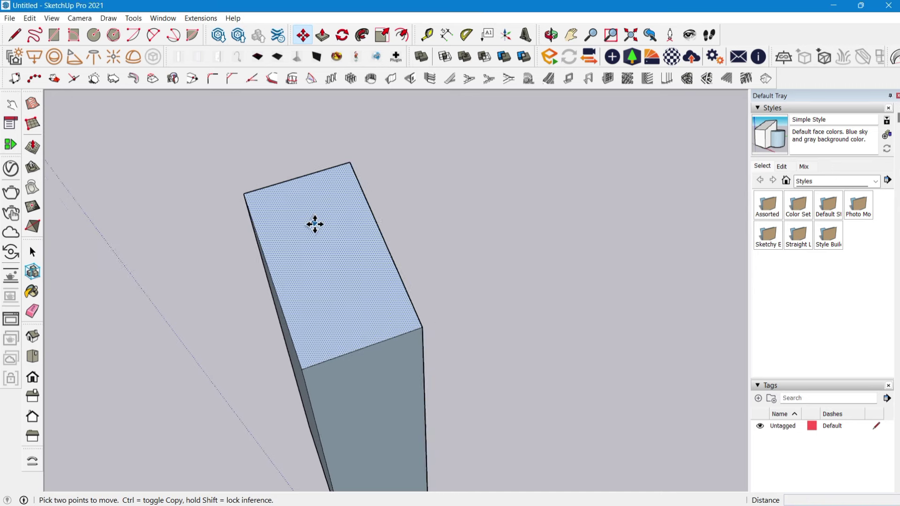
key("space")
scroll(299, 226, "up", 2)
Step: Offset the pillar's top face inward and select the inner inset face
left_click(401, 35)
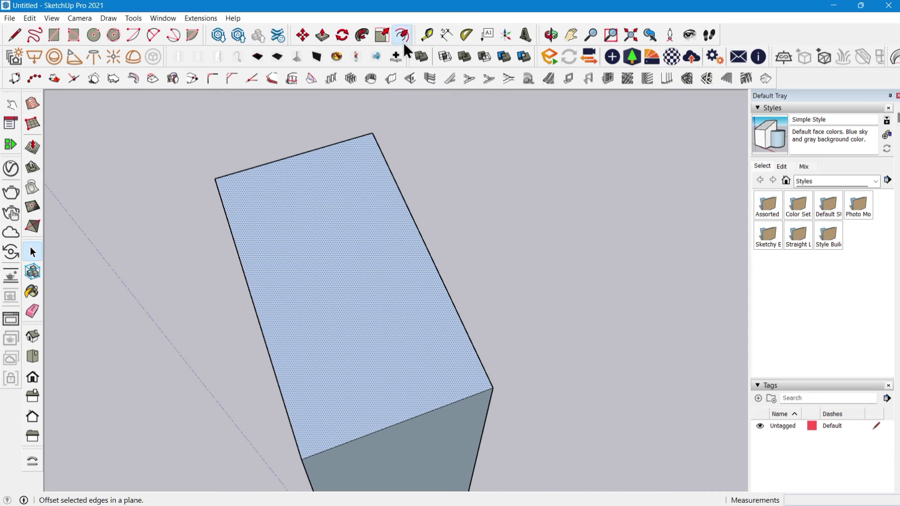
mouse_move(396, 197)
middle_mouse_down()
mouse_move(390, 283)
mouse_move(341, 266)
middle_mouse_up()
left_click(341, 265)
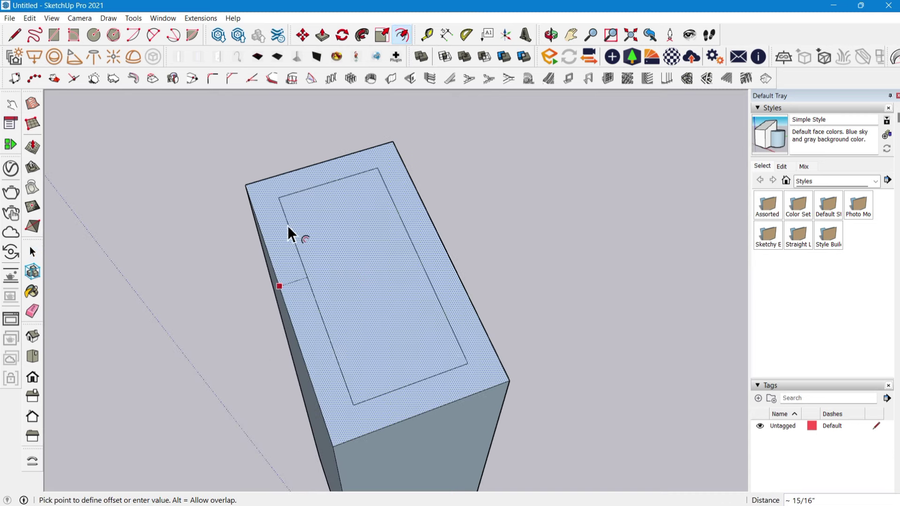
left_click(315, 232)
middle_click_drag(427, 312, 388, 297)
key("space")
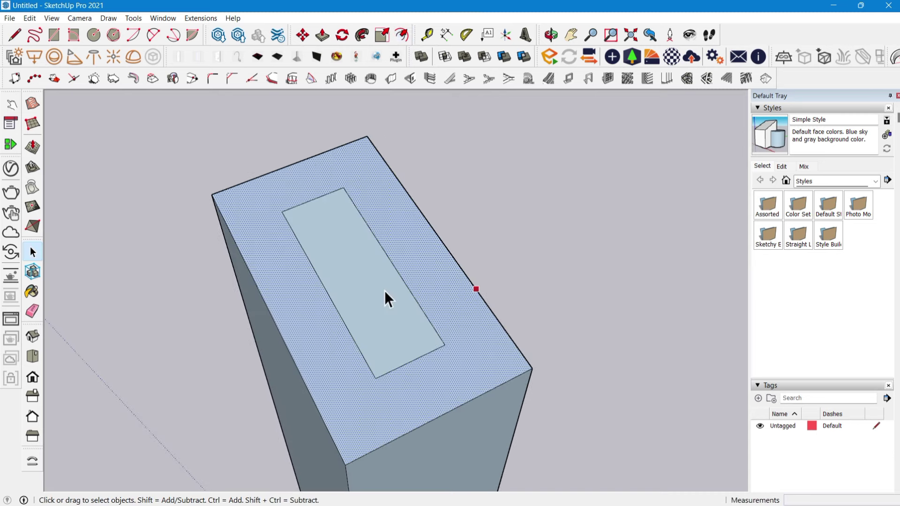
left_click(384, 291)
Step: Raise the inner top face to form the pillar's pointed cap
key("m")
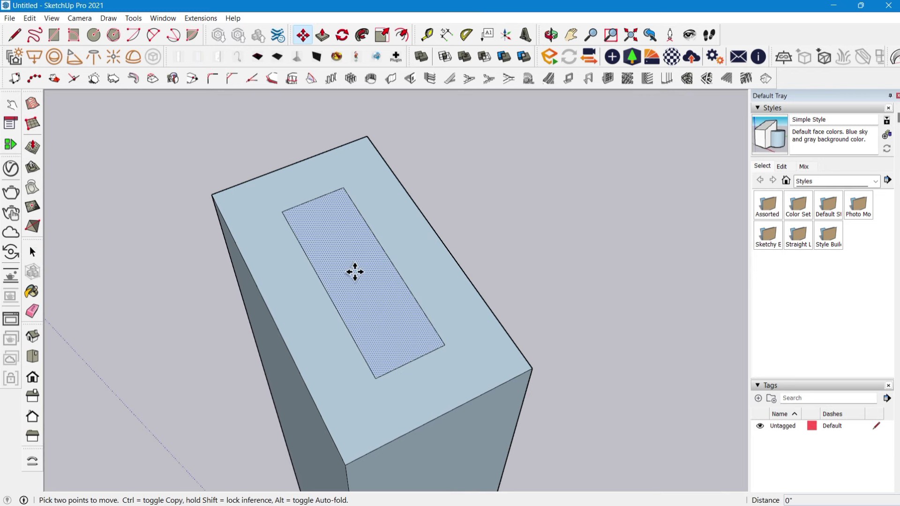
scroll(355, 272, "down", 3)
left_click(354, 272)
scroll(337, 211, "down", 3)
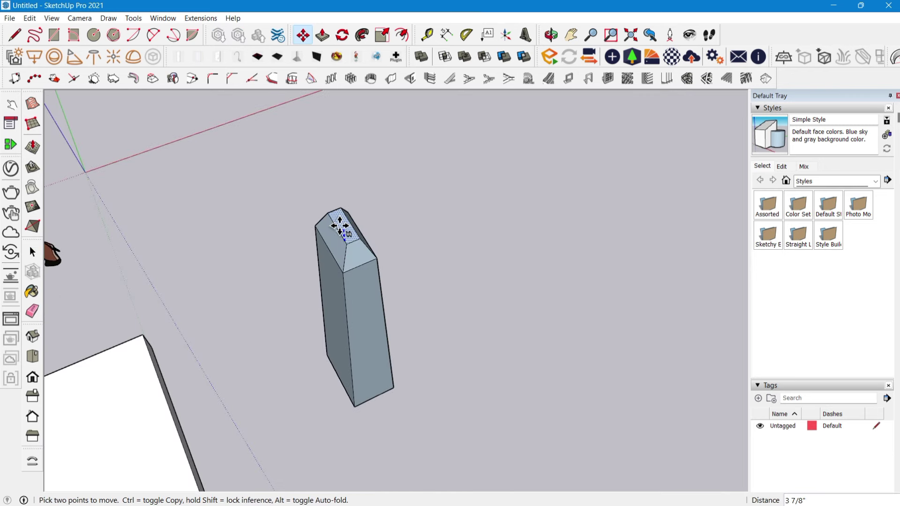
left_click(337, 210)
mouse_move(337, 211)
middle_mouse_down()
mouse_move(308, 160)
mouse_move(342, 201)
mouse_move(311, 281)
mouse_move(381, 234)
mouse_move(382, 285)
mouse_move(261, 287)
mouse_move(375, 277)
mouse_move(302, 281)
mouse_move(479, 351)
middle_mouse_up()
scroll(342, 206, "up", 3)
scroll(347, 197, "up", 3)
scroll(397, 235, "down", 5)
scroll(388, 245, "down", 3)
Step: Orbit and zoom to view the whole scene around the tapered pillar
middle_click_drag(387, 245, 472, 317)
key("space")
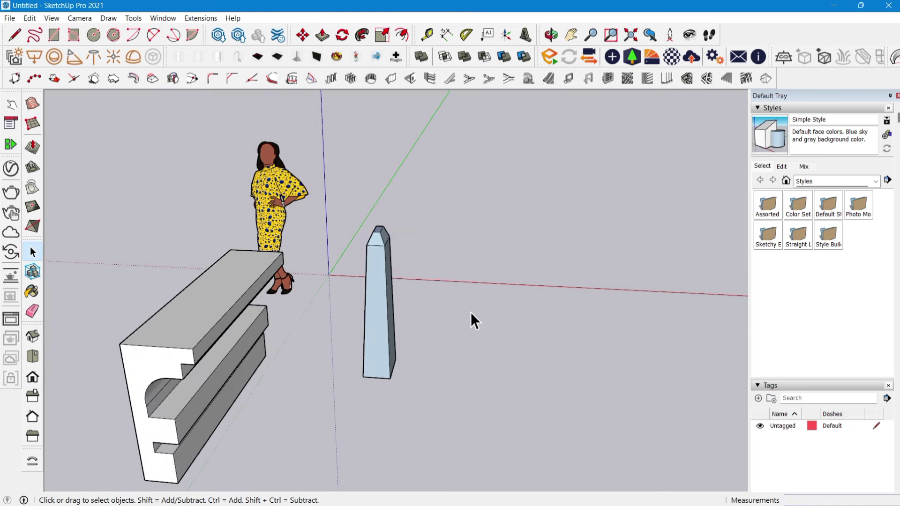
scroll(452, 314, "up", 3)
scroll(437, 380, "up", 3)
scroll(504, 303, "up", 3)
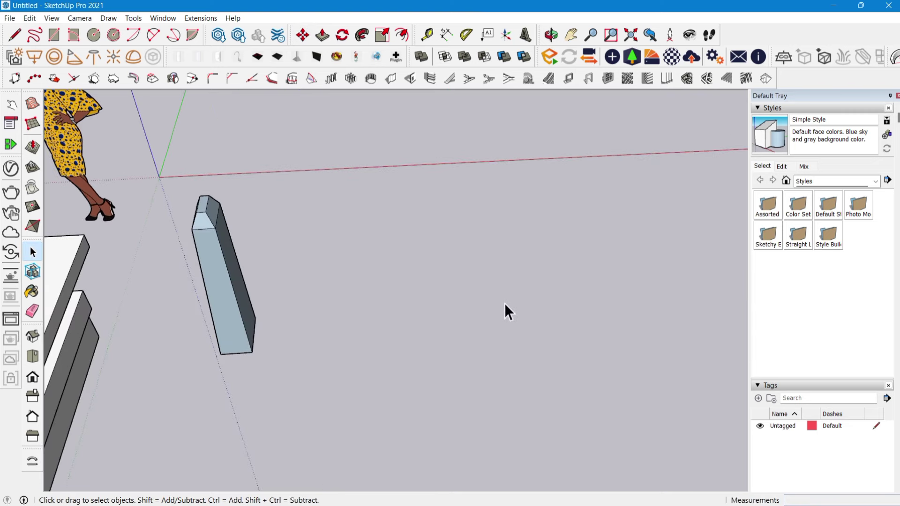
scroll(317, 291, "up", 3)
scroll(360, 335, "up", 1)
scroll(346, 336, "down", 3)
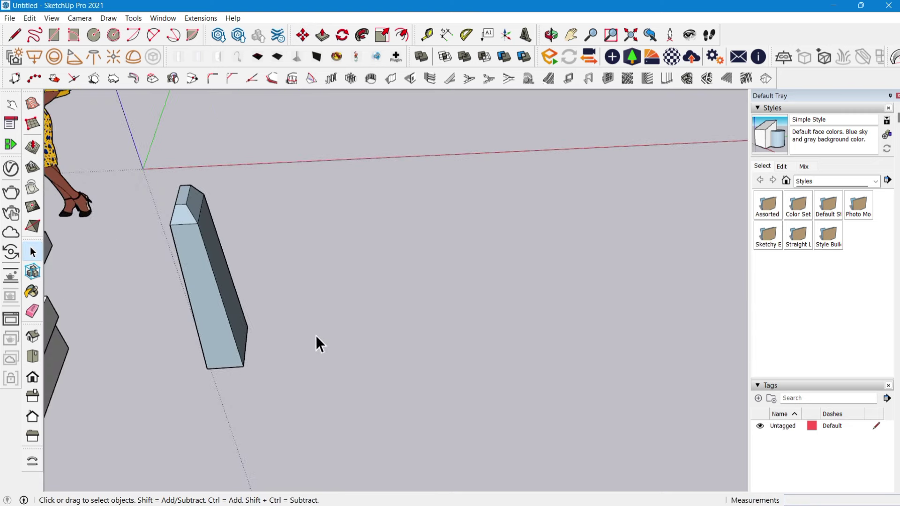
scroll(355, 301, "up", 3)
Step: Draw an upright rectangular face beside the tapered pillar
key("r")
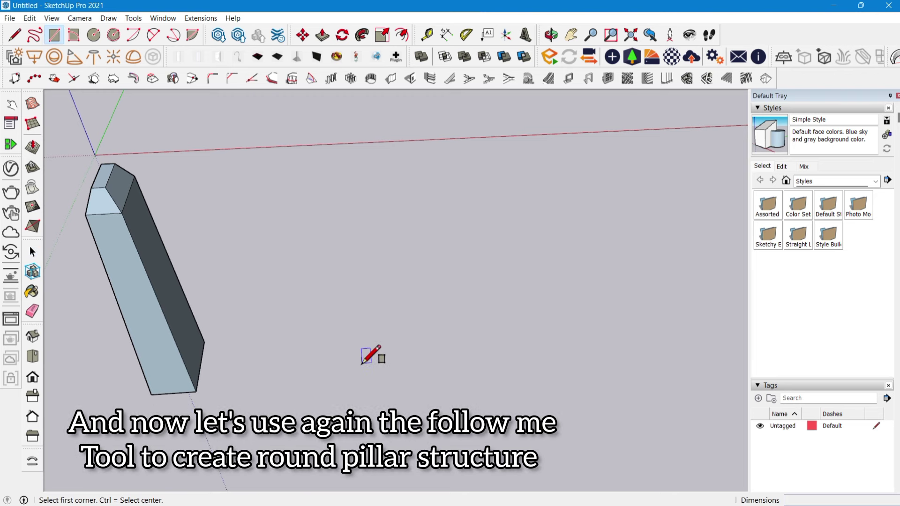
scroll(370, 359, "up", 2)
left_click(339, 375)
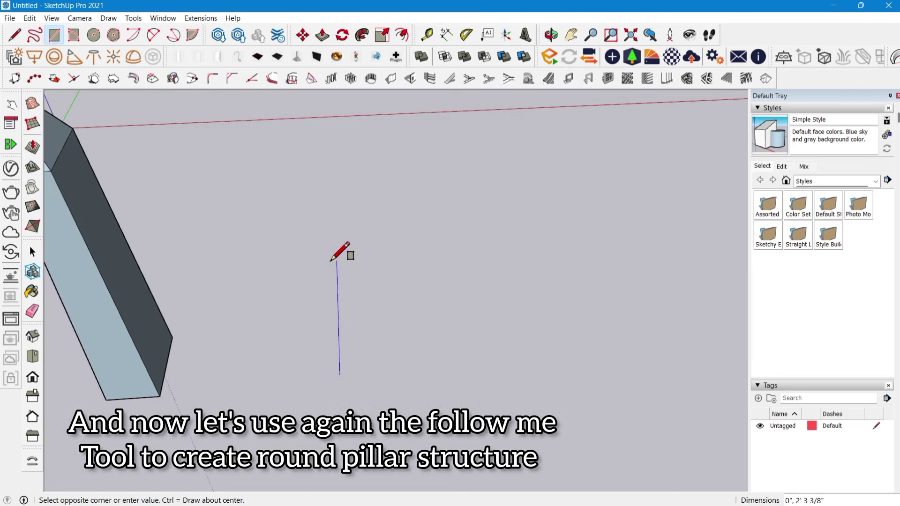
left_click(412, 228)
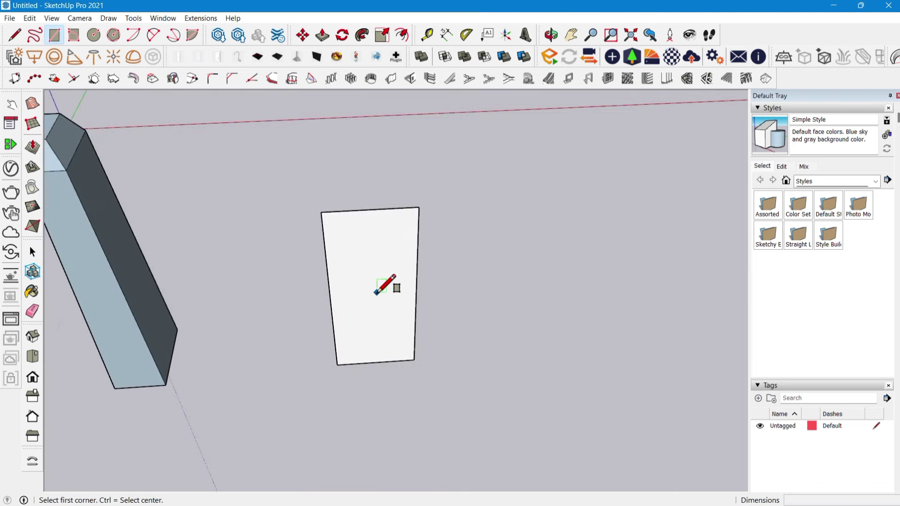
scroll(389, 281, "up", 3)
key("space")
scroll(401, 254, "down", 1)
scroll(400, 254, "up", 1)
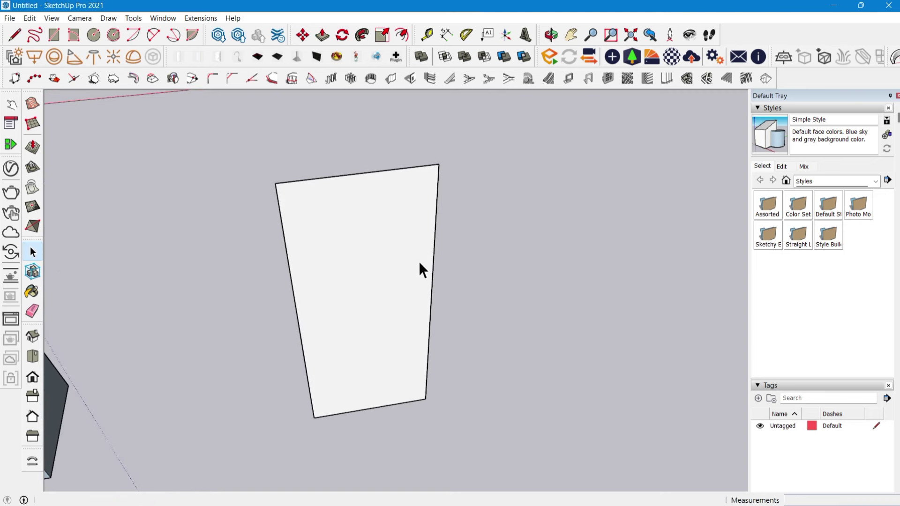
Step: Draw the first segment of the stepped outline down from the rectangle's top edge
key("l")
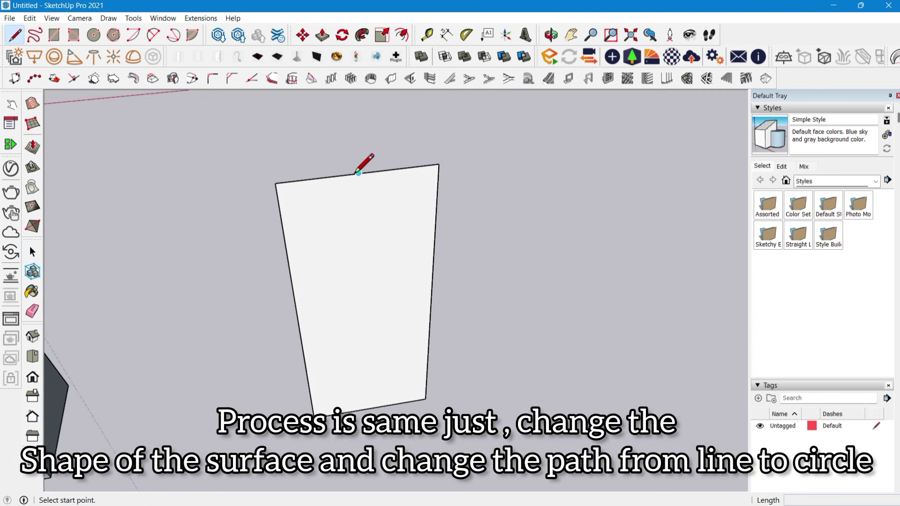
left_click(358, 173)
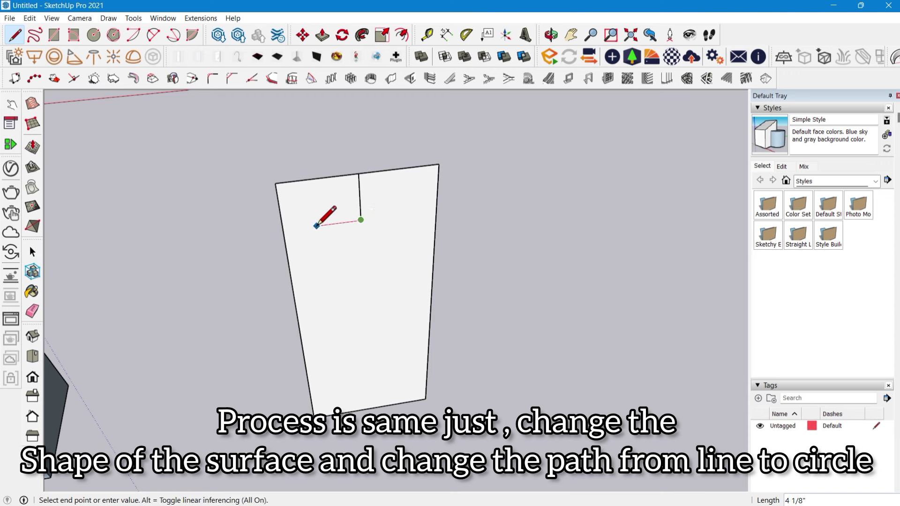
left_click(317, 226)
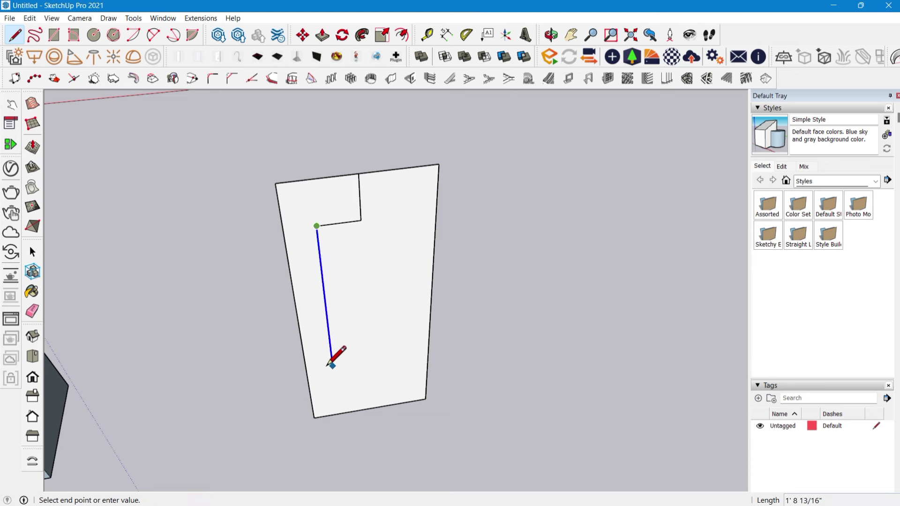
scroll(328, 366, "up", 2)
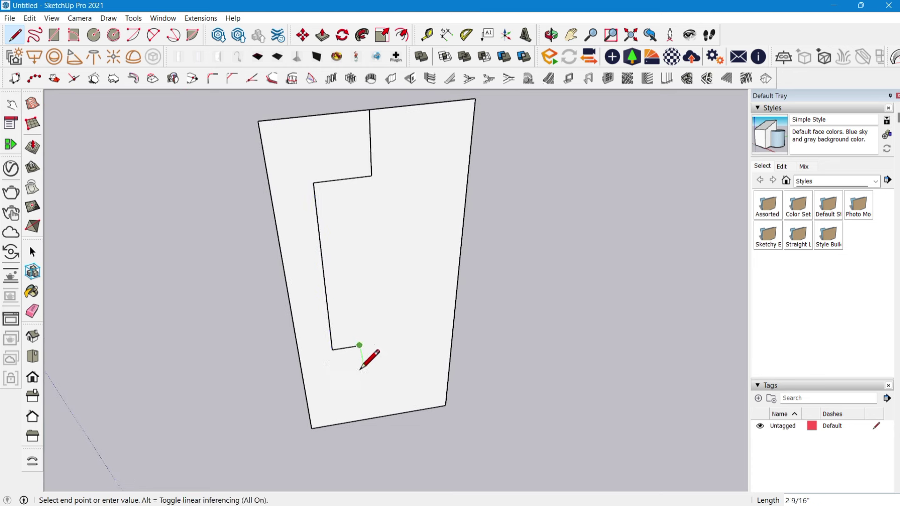
scroll(357, 364, "up", 2)
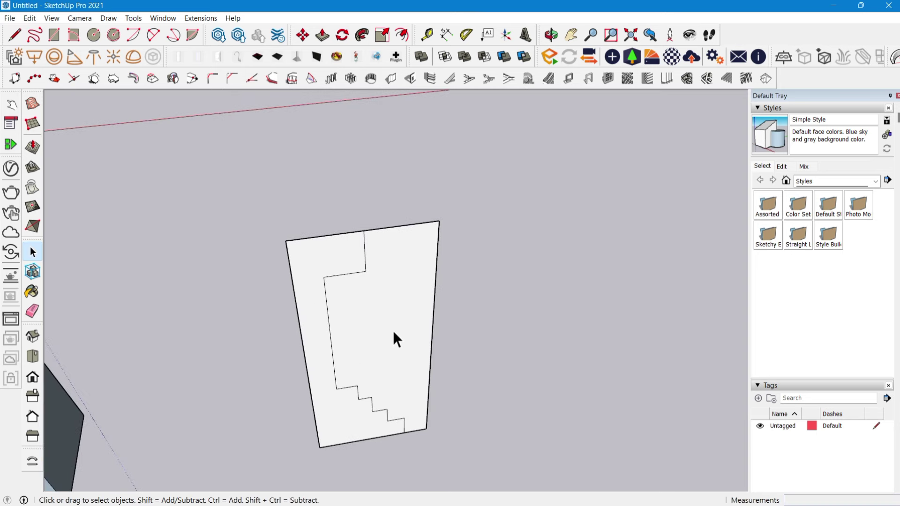
Step: Erase the unwanted right-hand part of the face and its leftover edges
left_click_drag(447, 233, 456, 249)
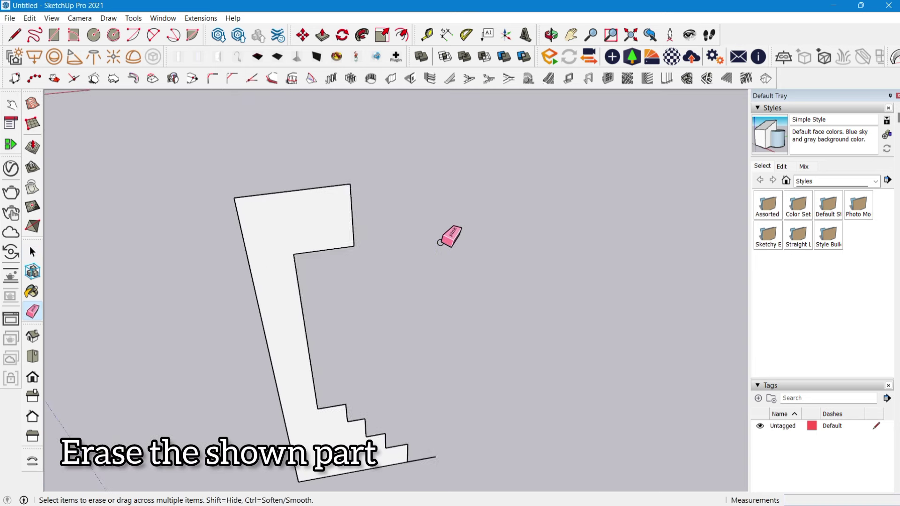
mouse_move(438, 243)
middle_mouse_down()
mouse_move(420, 385)
mouse_move(451, 384)
mouse_move(364, 283)
middle_mouse_up()
scroll(370, 300, "down", 3)
key("space")
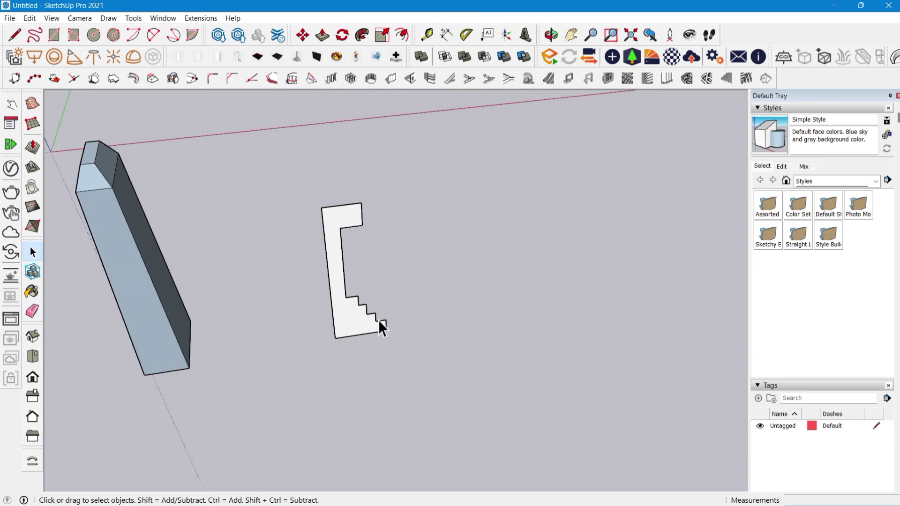
scroll(328, 335, "up", 5)
scroll(327, 344, "up", 2)
Step: Draw a circle centred on the profile's bottom inner corner to form the base
key("c")
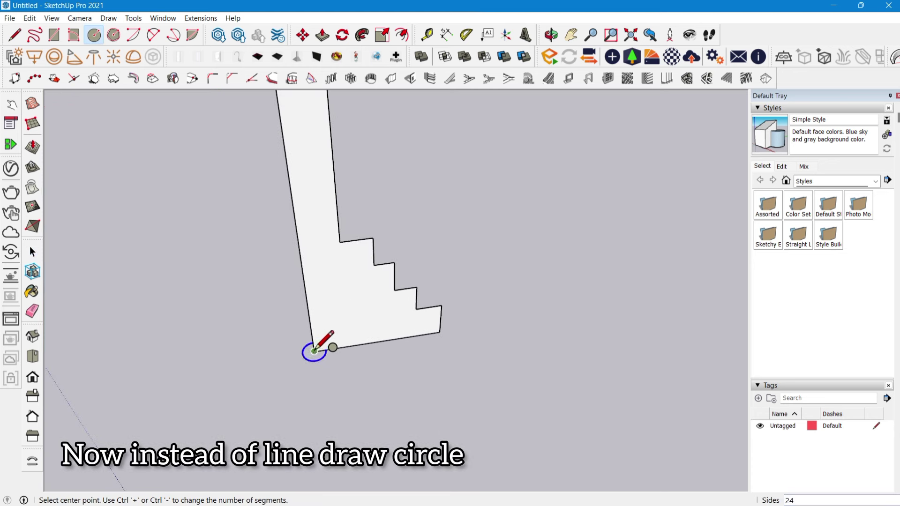
left_click(314, 351)
left_click(442, 328)
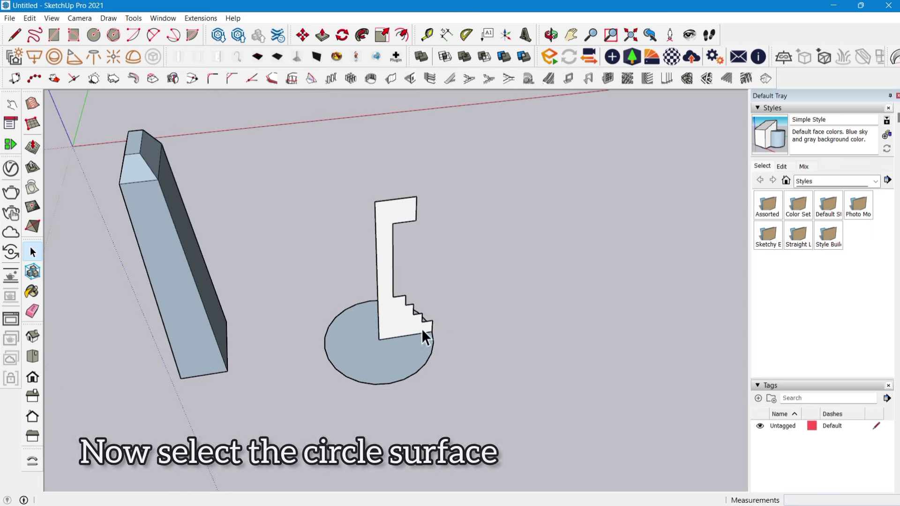
scroll(420, 328, "up", 2)
Step: Sweep the stepped profile around the selected circle with Follow Me as a trial
left_click(365, 351)
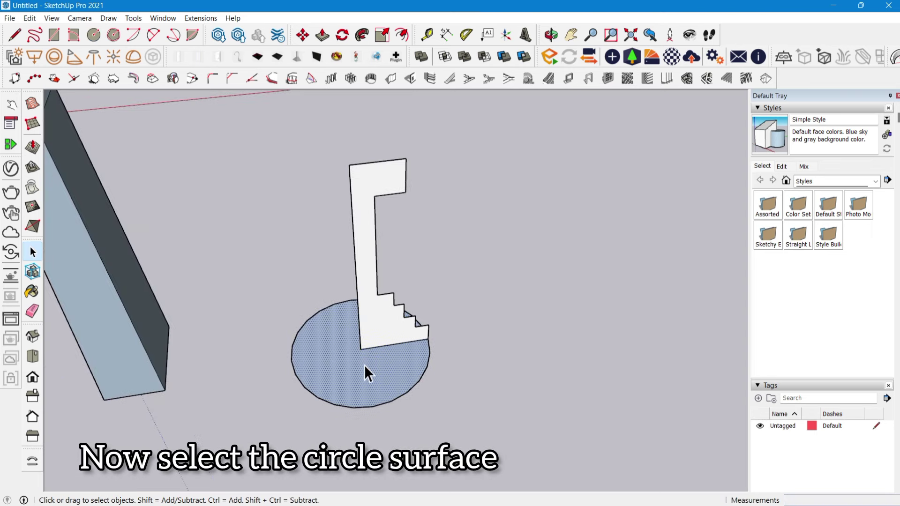
left_click(362, 35)
left_click(363, 182)
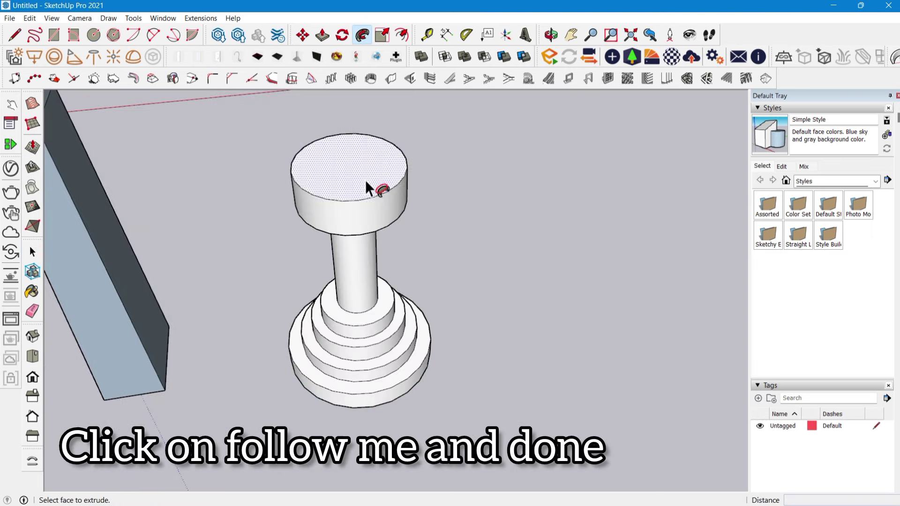
key("space")
Step: Undo the trial sweep and reselect the circle face as the path
scroll(359, 232, "up", 1)
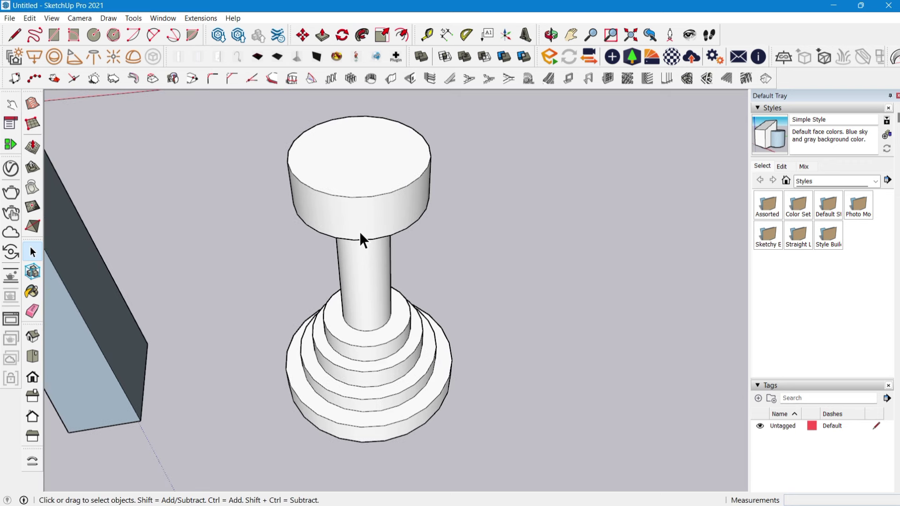
key("ctrl+z")
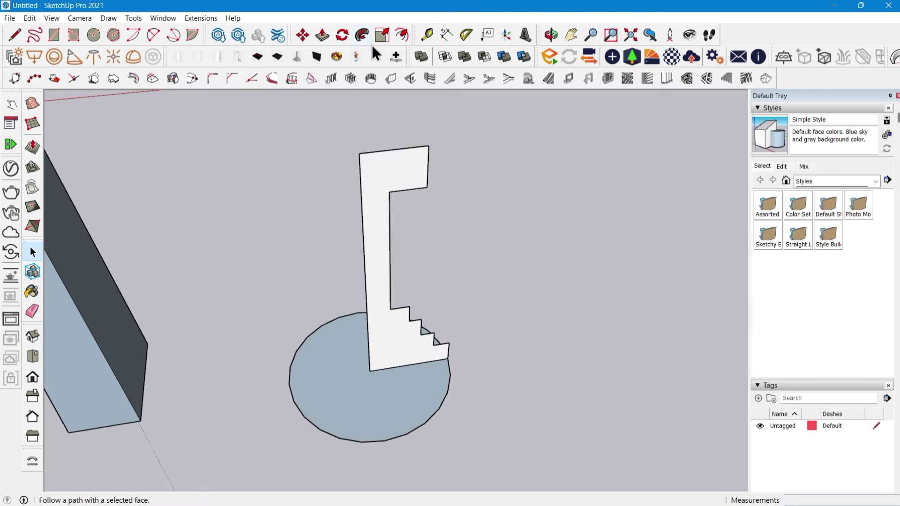
left_click(339, 361)
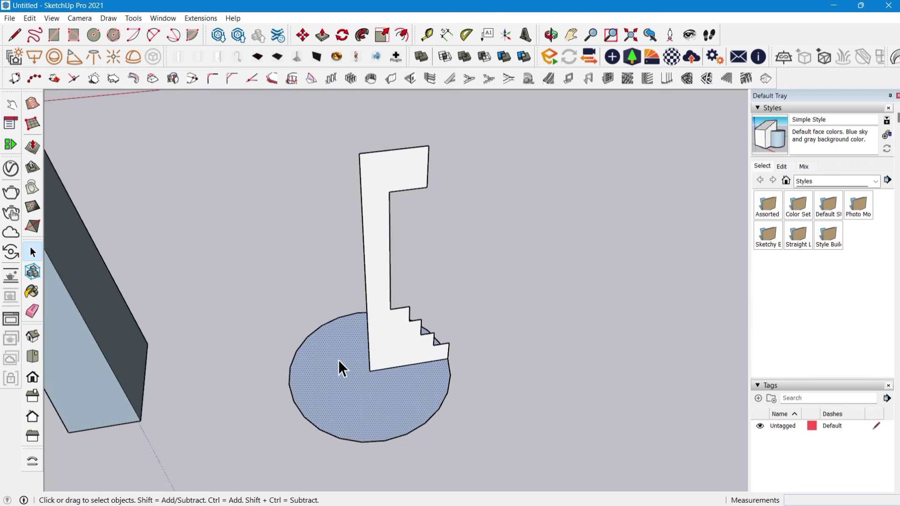
Step: Follow Me the stepped profile around the circle, then orbit out to view all pillars
left_click(360, 40)
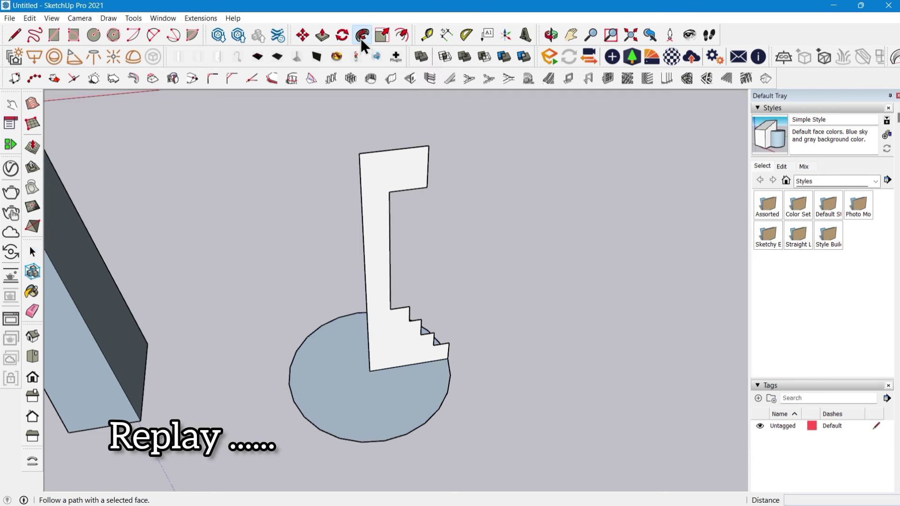
left_click(381, 183)
mouse_move(388, 347)
middle_mouse_down()
mouse_move(416, 266)
mouse_move(414, 190)
mouse_move(281, 281)
mouse_move(196, 375)
mouse_move(481, 389)
mouse_move(576, 226)
mouse_move(584, 169)
mouse_move(267, 283)
mouse_move(463, 380)
mouse_move(426, 381)
mouse_move(558, 251)
mouse_move(421, 361)
mouse_move(199, 342)
mouse_move(510, 403)
mouse_move(446, 341)
mouse_move(501, 247)
mouse_move(583, 174)
mouse_move(369, 426)
mouse_move(394, 287)
middle_mouse_up()
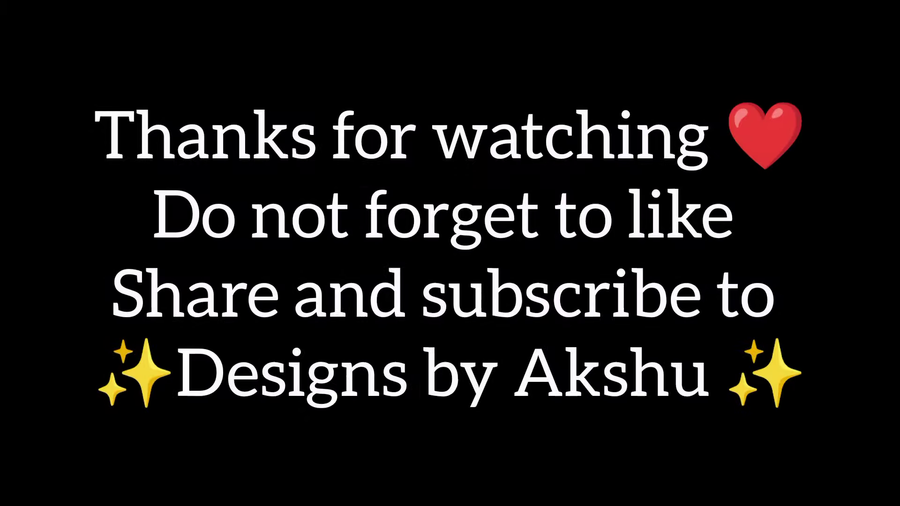